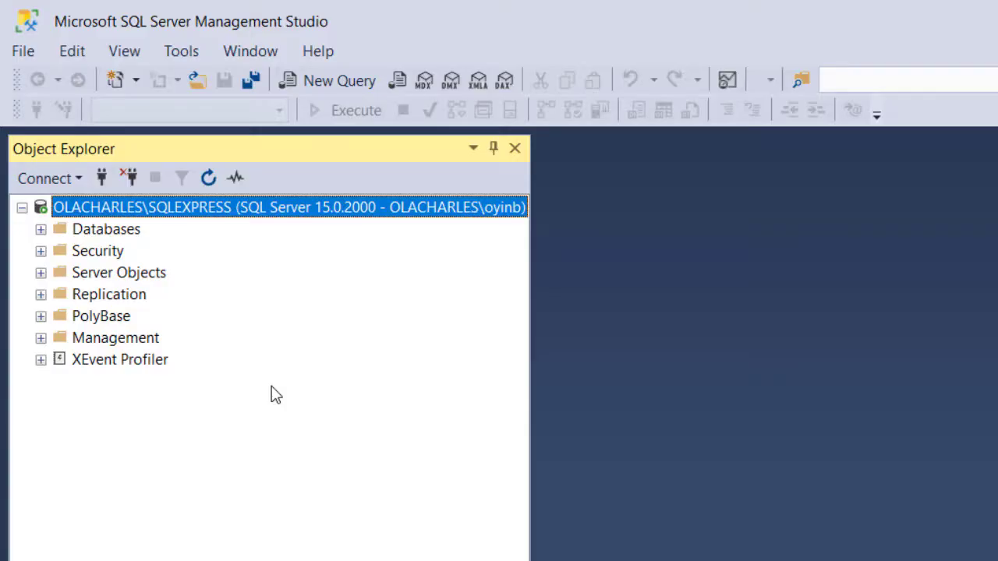
Expand the server's Databases node, then the AdventureWorks2019 and Practice databases
{"action": "left_click", "coordinate": [40, 229]}
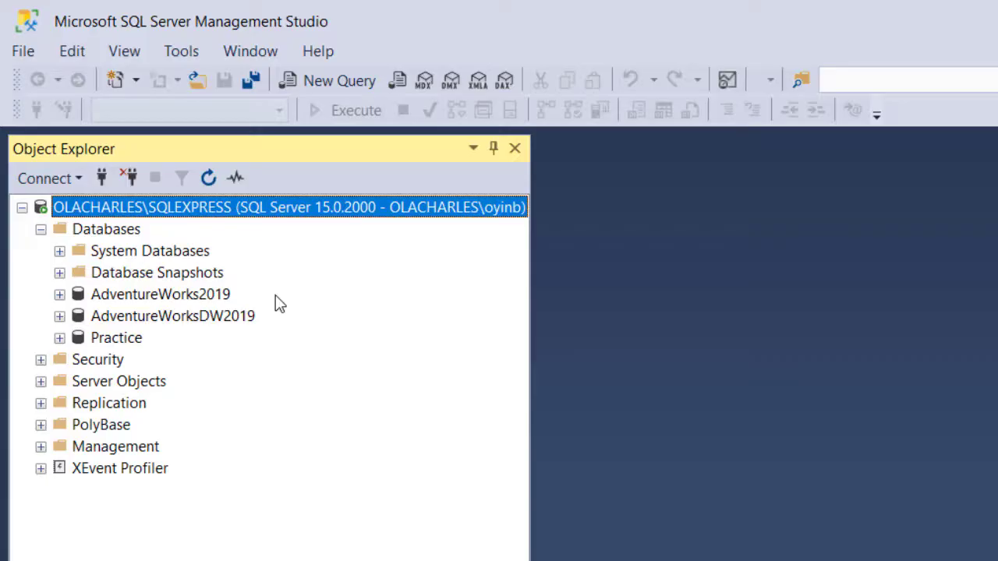
{"action": "left_click", "coordinate": [60, 296]}
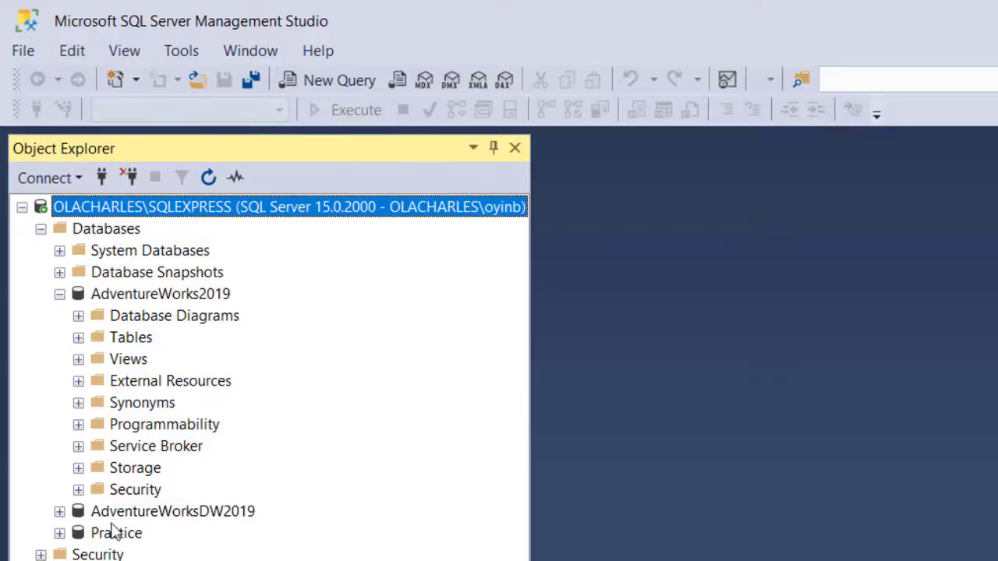
{"action": "left_click", "coordinate": [59, 534]}
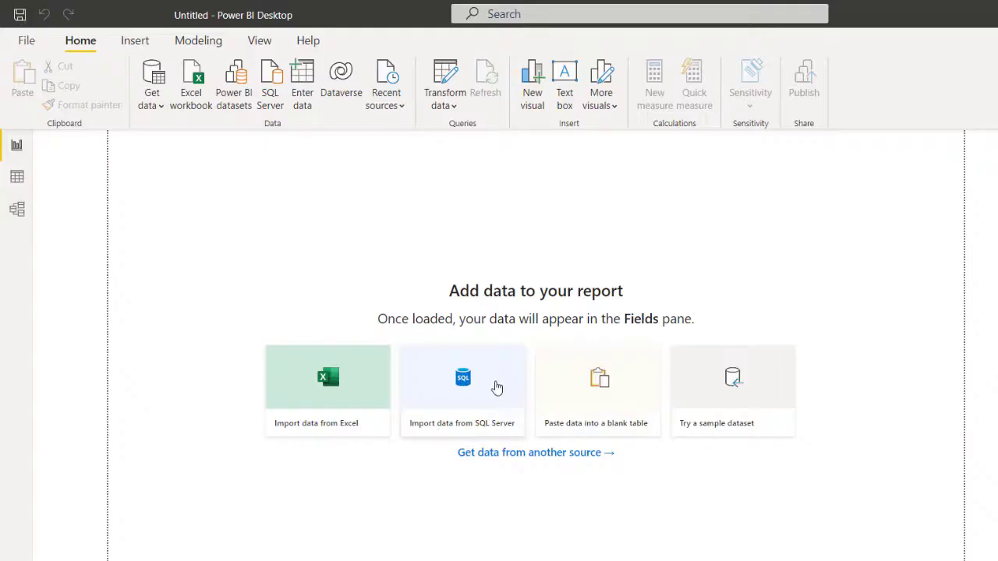
Choose SQL Server database from the Database connectors and connect
{"action": "left_click", "coordinate": [155, 109]}
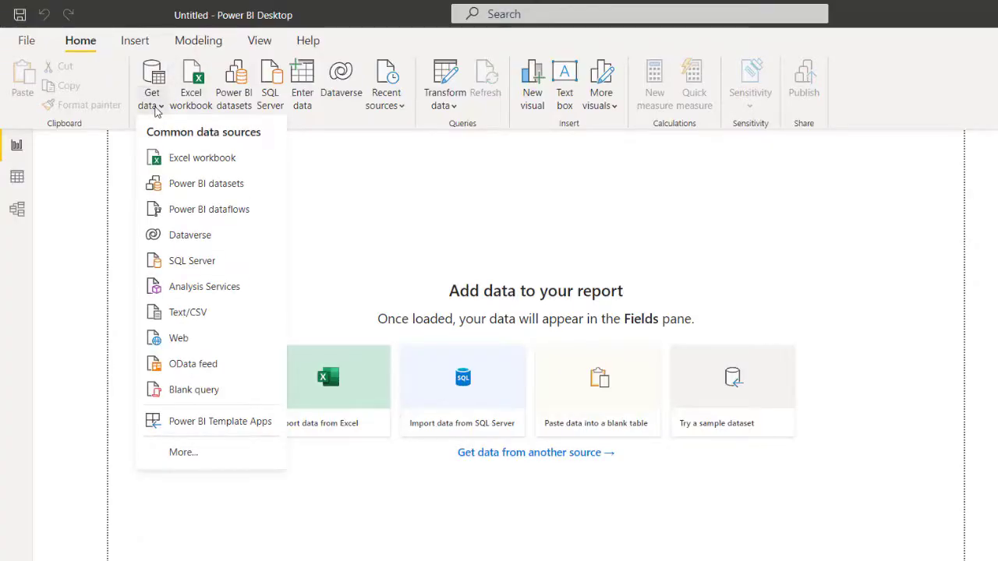
{"action": "left_click", "coordinate": [198, 452]}
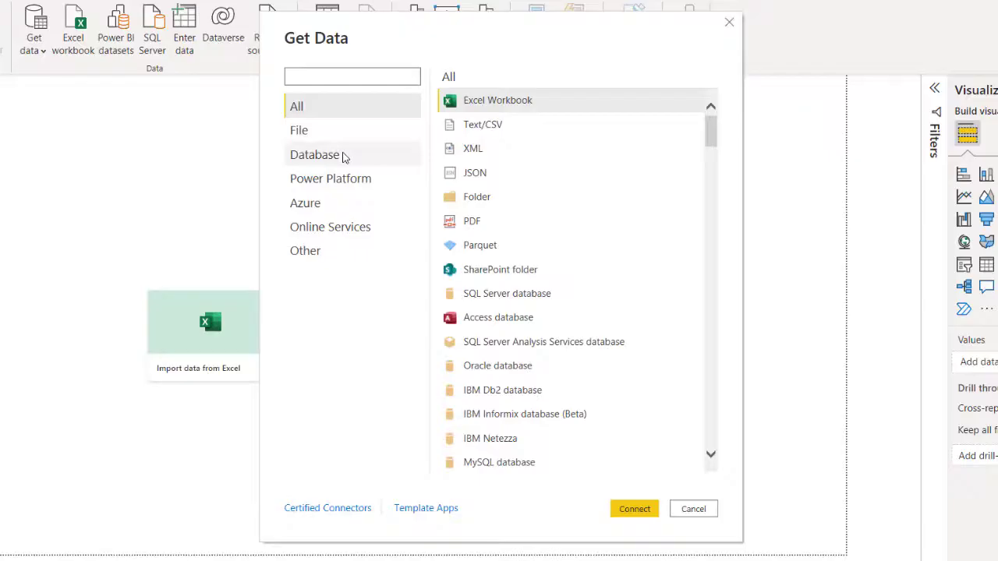
{"action": "left_click", "coordinate": [316, 155]}
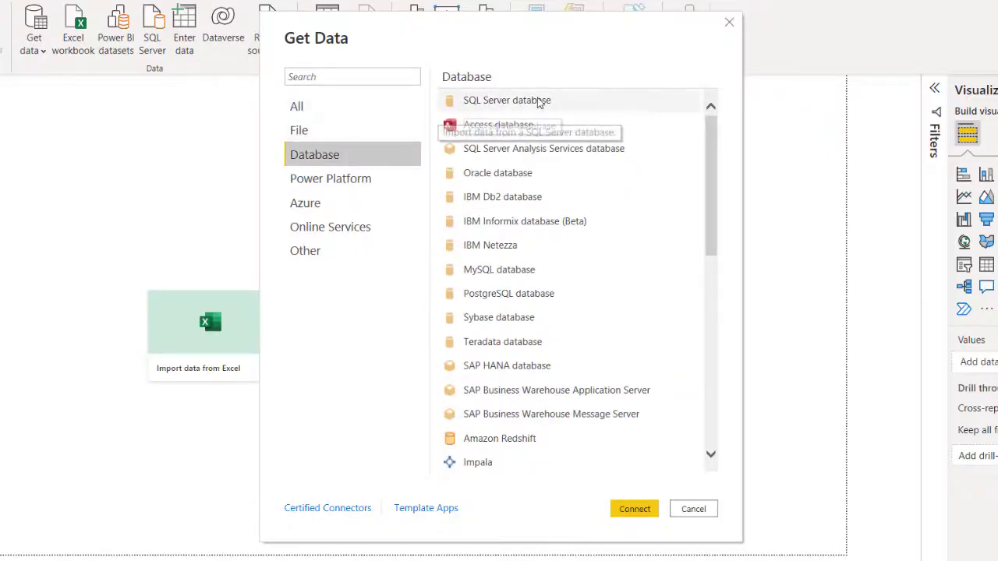
{"action": "left_click", "coordinate": [510, 101]}
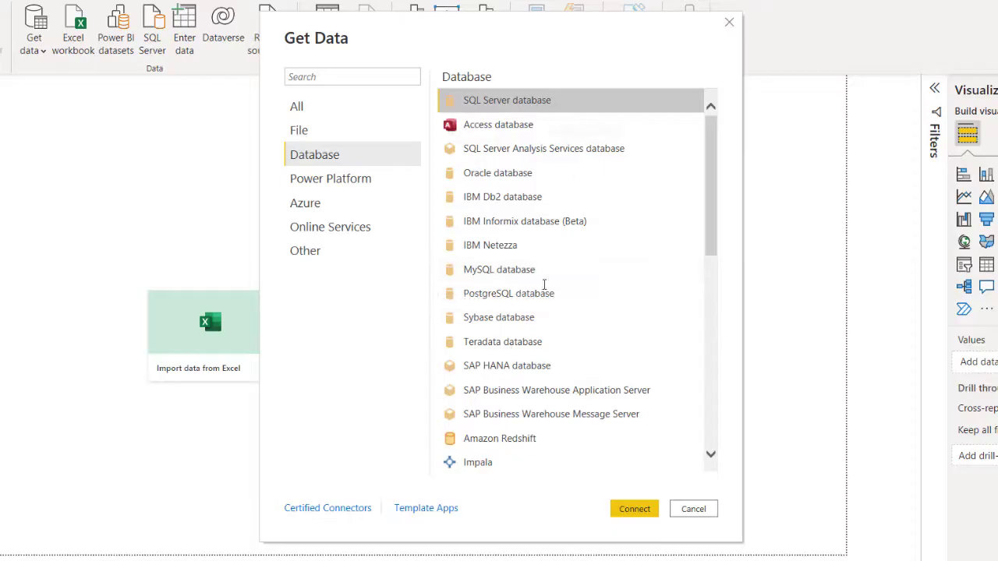
{"action": "left_click", "coordinate": [630, 509]}
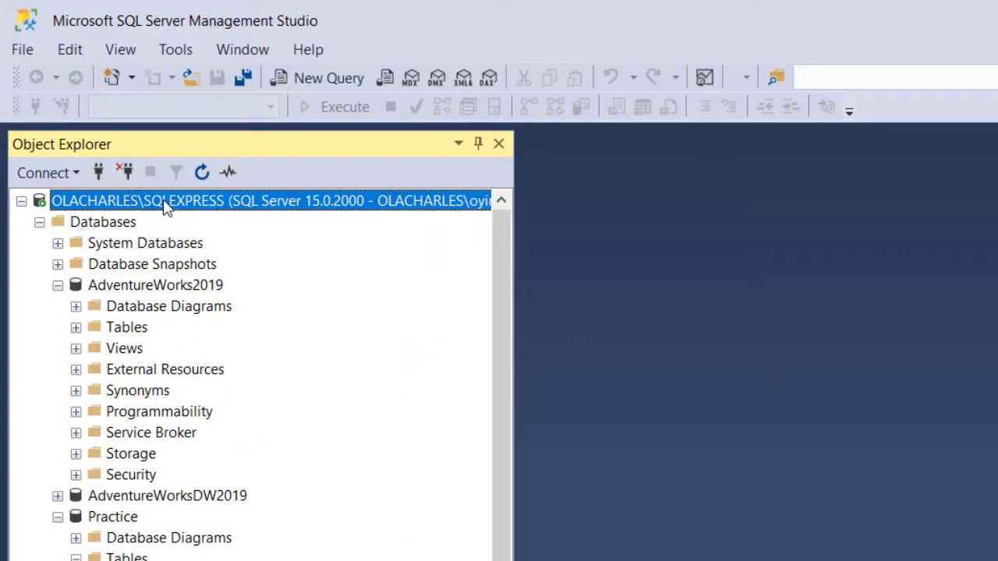
Copy the server instance Name from the server's Properties and review its connection properties
{"action": "right_click", "coordinate": [163, 200]}
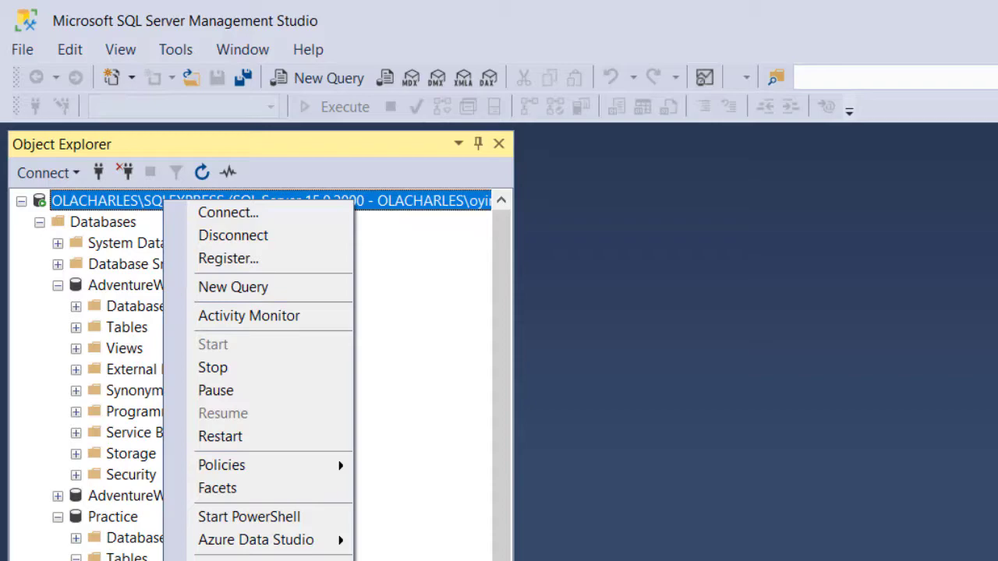
{"action": "left_click", "coordinate": [188, 560]}
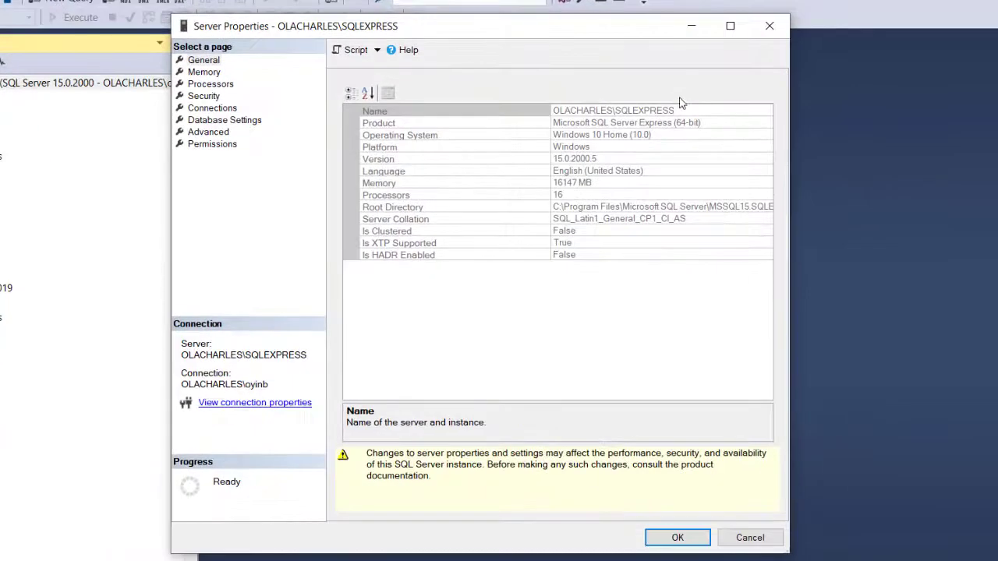
{"action": "left_click", "coordinate": [678, 113]}
{"action": "left_click_drag", "start_coordinate": [697, 110], "coordinate": [555, 116]}
{"action": "key", "text": "ctrl+c"}
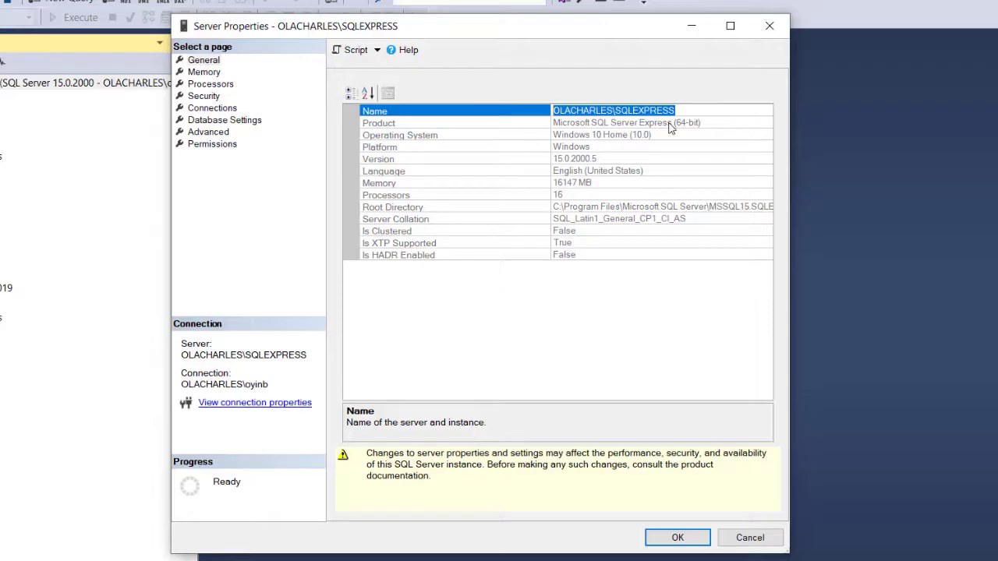
{"action": "left_click", "coordinate": [258, 406]}
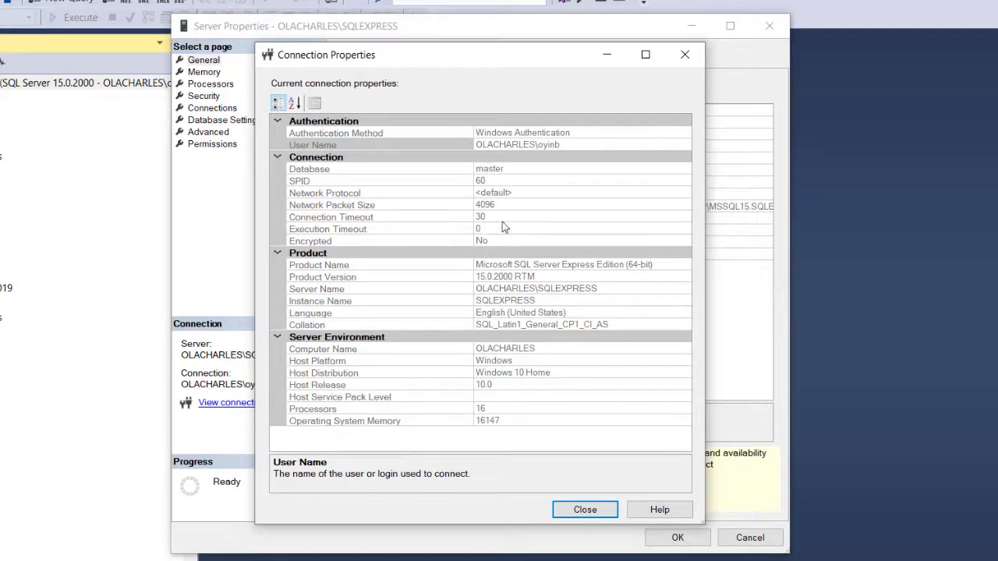
{"action": "left_click", "coordinate": [584, 508]}
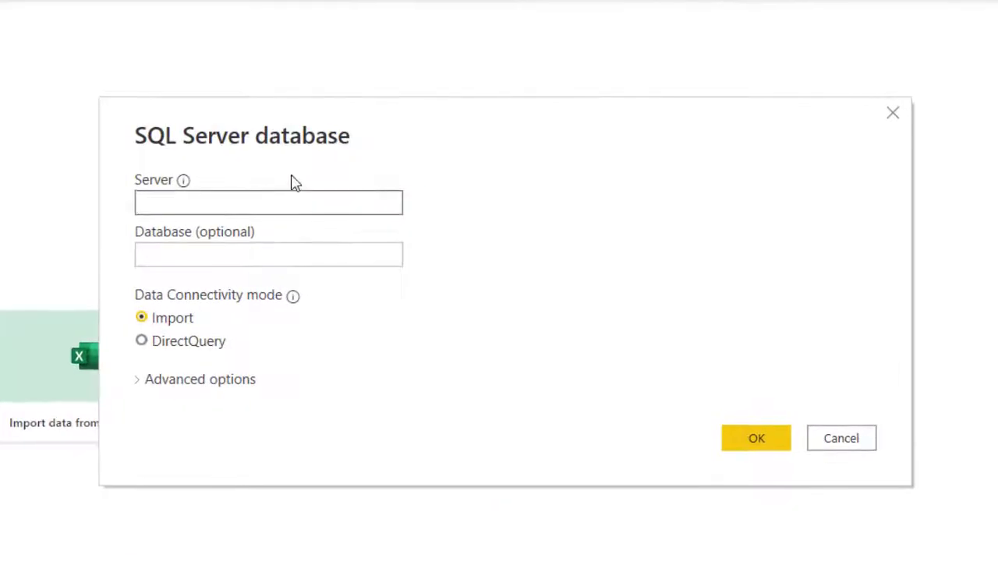
Paste the copied SQLEXPRESS instance name as the server, keep Import mode, and confirm
{"action": "key", "text": "ctrl+v"}
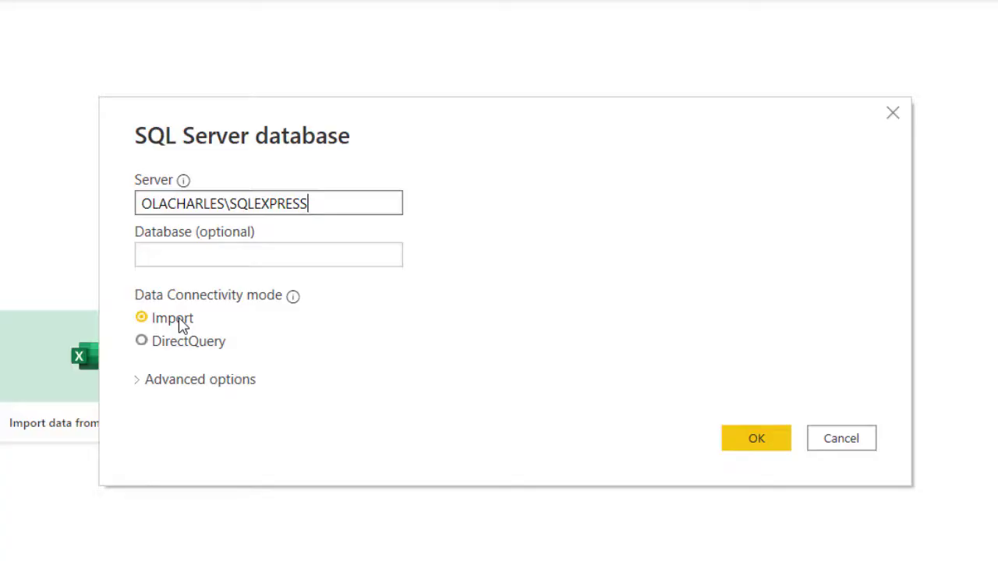
{"action": "left_click", "coordinate": [765, 444]}
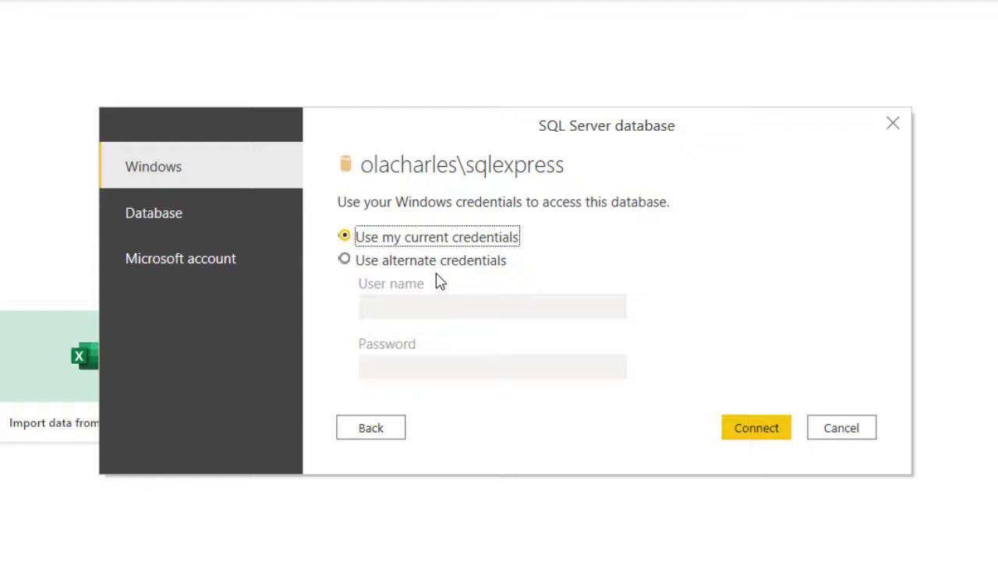
Connect using current Windows credentials and accept the unencrypted connection
{"action": "left_click", "coordinate": [210, 222]}
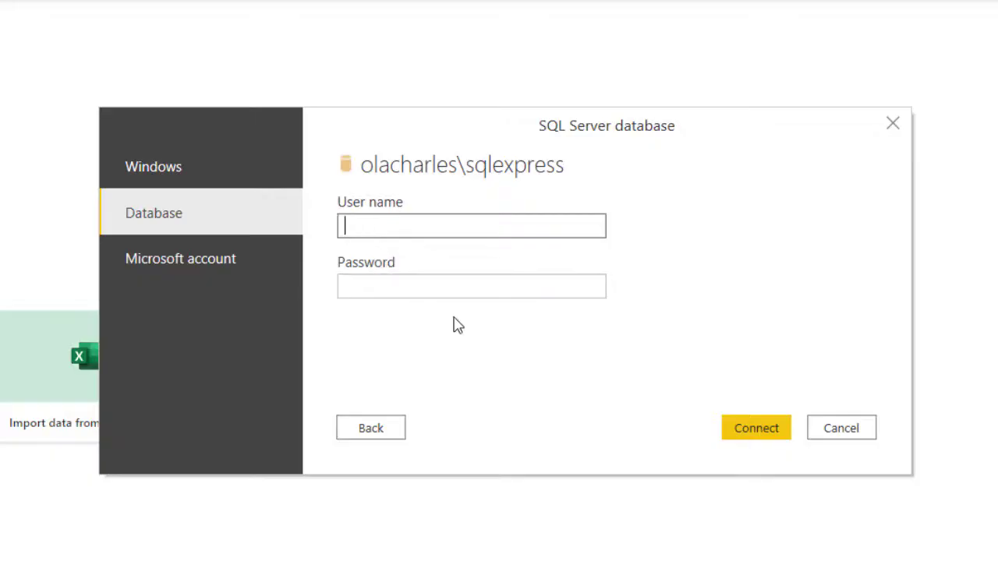
{"action": "left_click", "coordinate": [198, 181]}
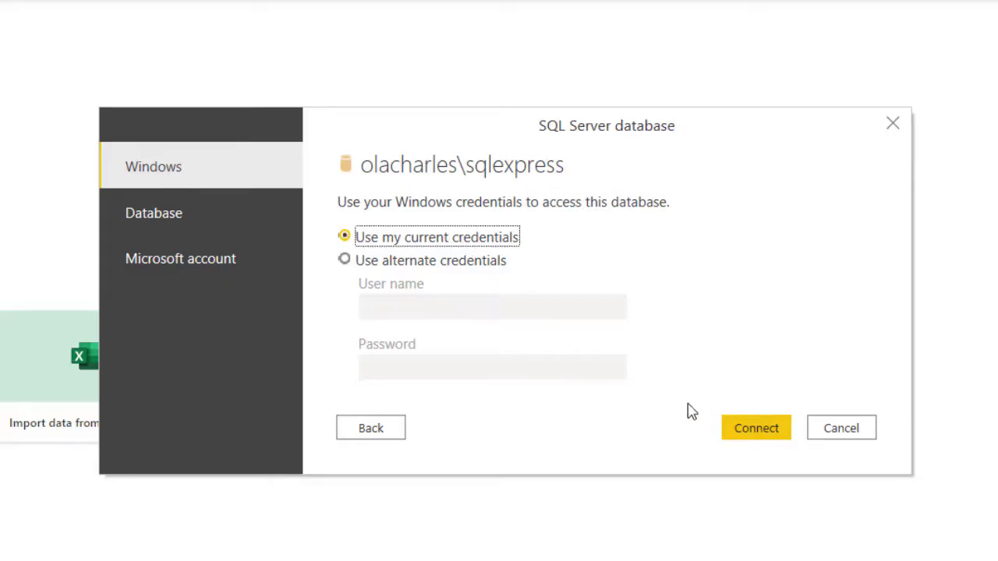
{"action": "left_click", "coordinate": [754, 433]}
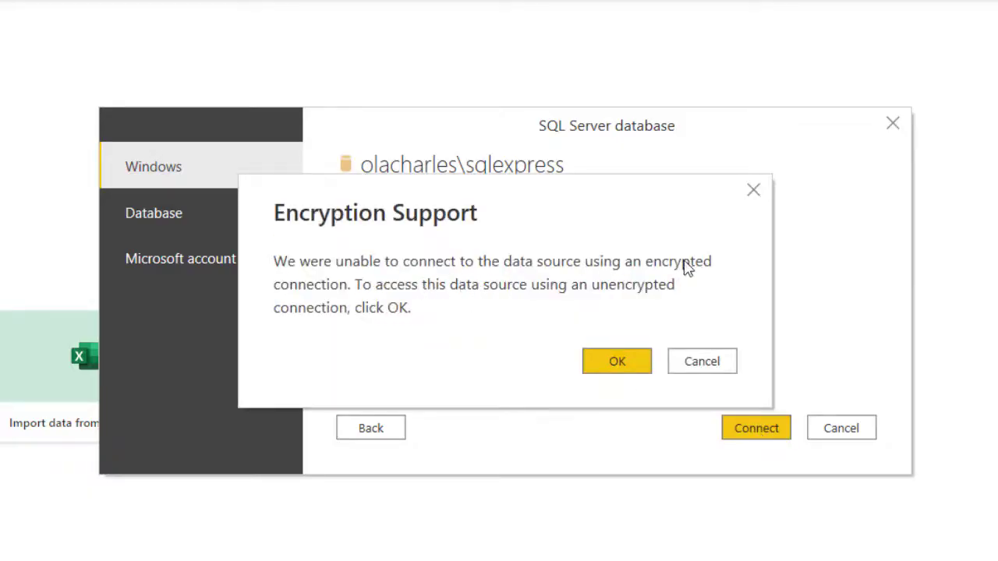
{"action": "left_click", "coordinate": [617, 362]}
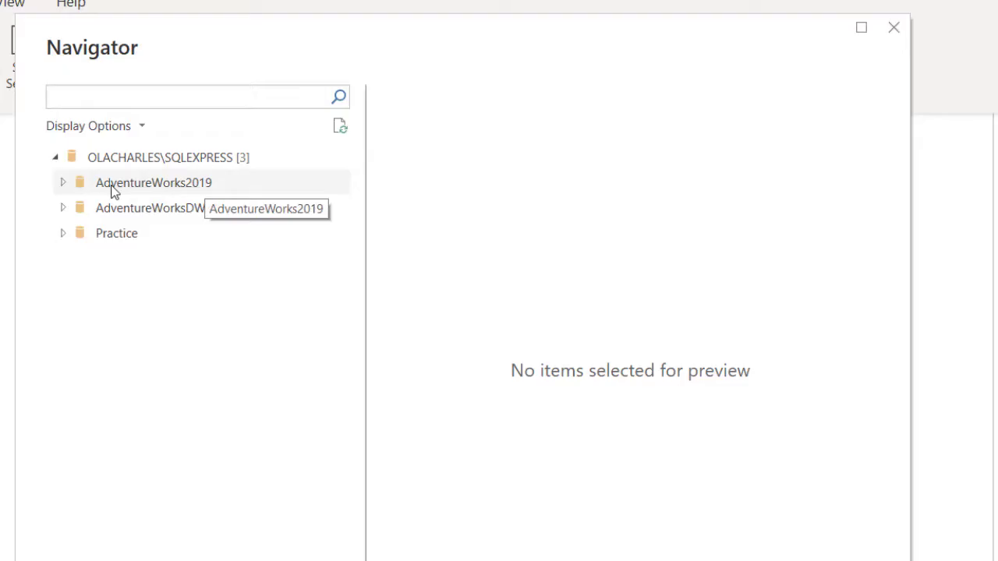
Browse the AdventureWorks2019 and AdventureWorksDW2019 contents in the Navigator, collapsing each afterwards
{"action": "left_click", "coordinate": [64, 183]}
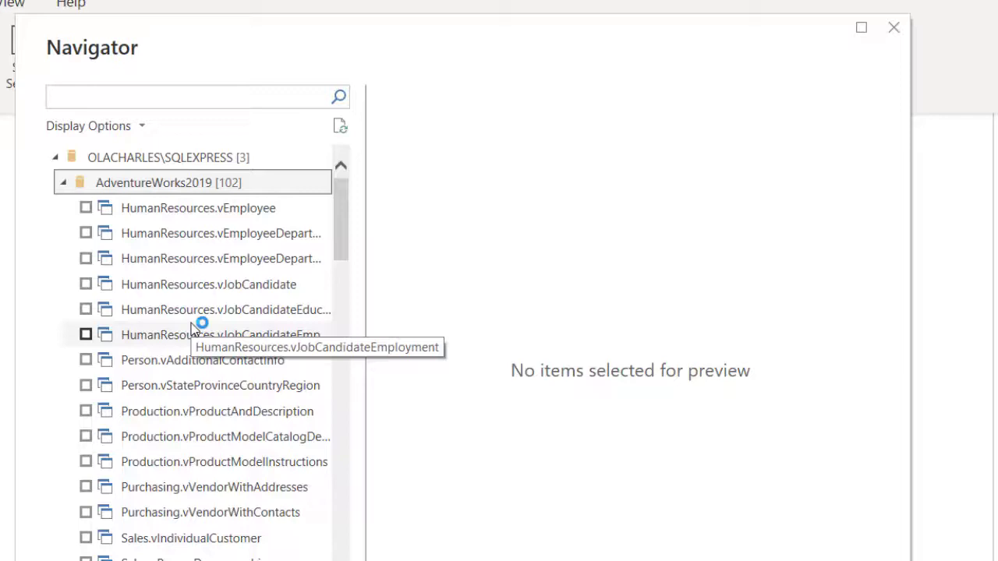
{"action": "scroll", "coordinate": [192, 326], "scroll_direction": "down", "scroll_amount": 6}
{"action": "scroll", "coordinate": [192, 328], "scroll_direction": "down", "scroll_amount": 2}
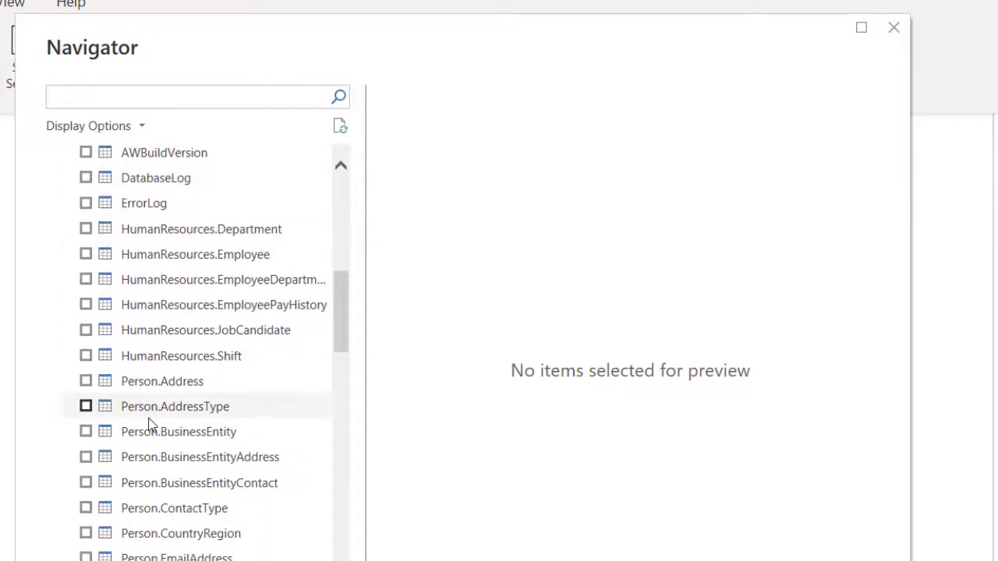
{"action": "scroll", "coordinate": [148, 421], "scroll_direction": "down", "scroll_amount": 15}
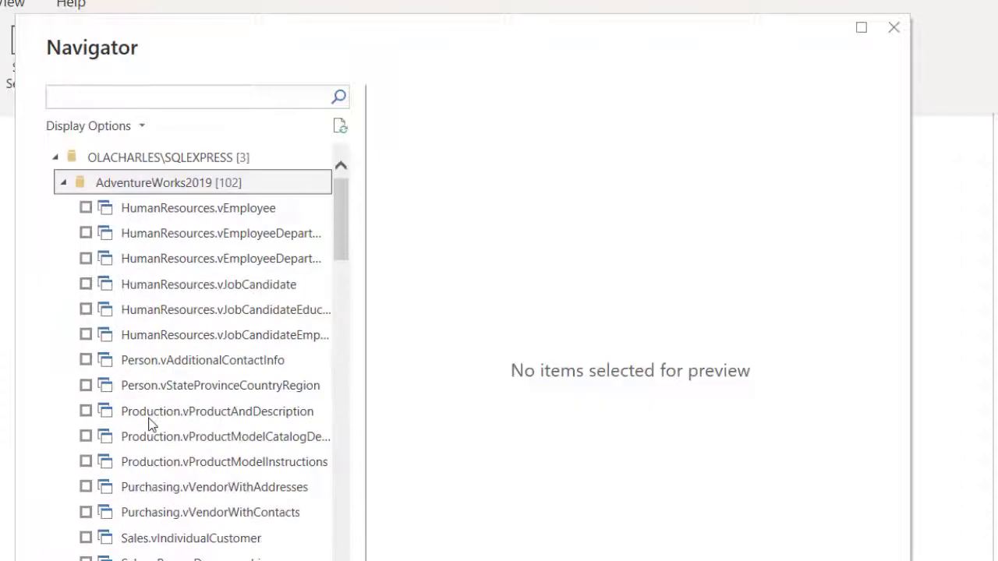
{"action": "left_click", "coordinate": [65, 182]}
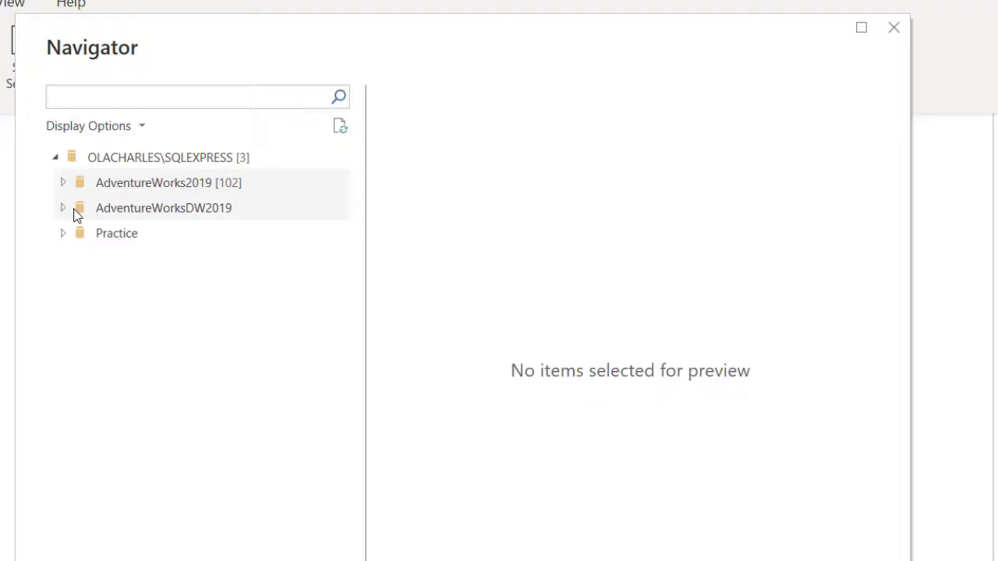
{"action": "left_click", "coordinate": [64, 208]}
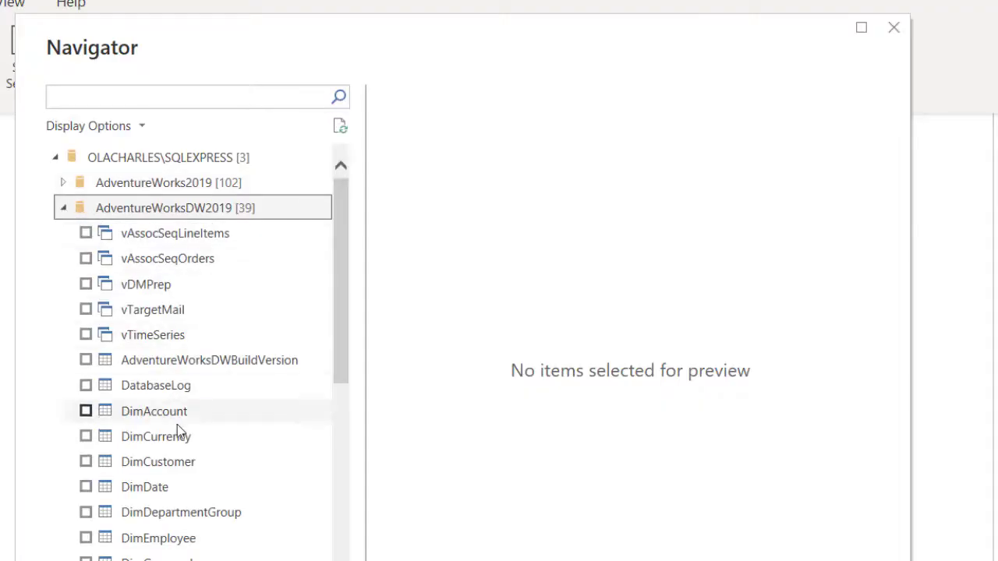
{"action": "scroll", "coordinate": [177, 424], "scroll_direction": "down", "scroll_amount": 7}
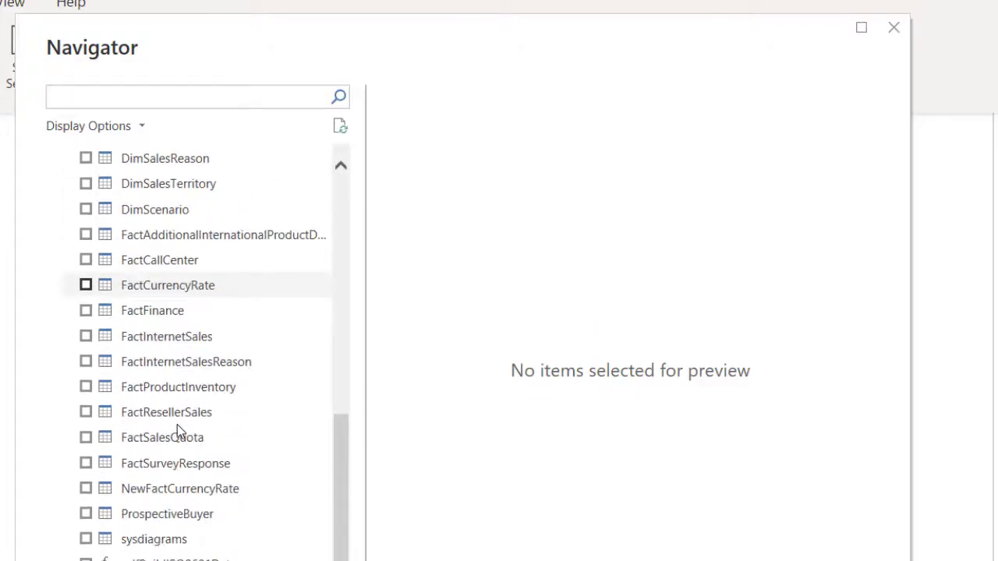
{"action": "scroll", "coordinate": [177, 424], "scroll_direction": "up", "scroll_amount": 4}
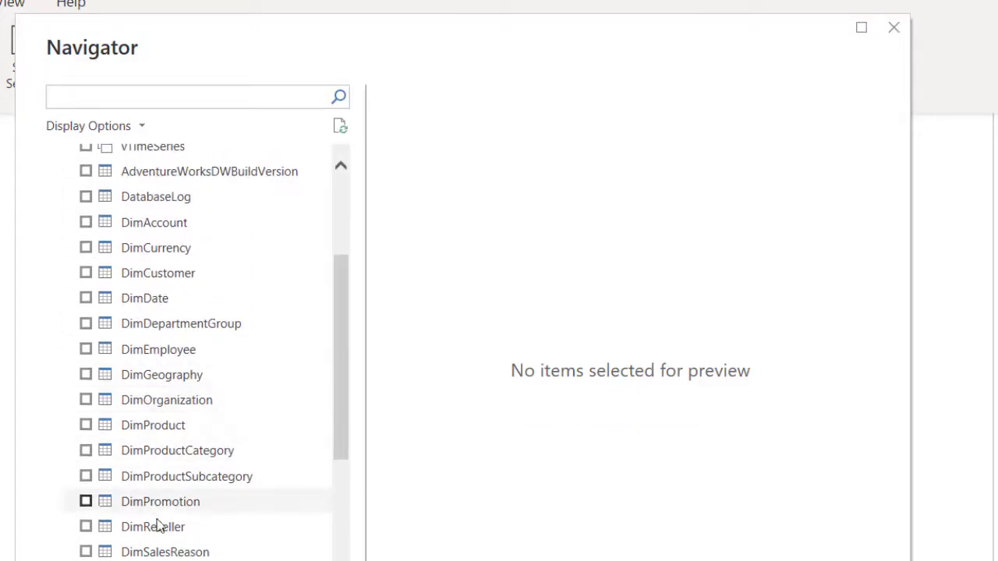
{"action": "scroll", "coordinate": [187, 524], "scroll_direction": "down", "scroll_amount": 5}
{"action": "scroll", "coordinate": [200, 475], "scroll_direction": "up", "scroll_amount": 5}
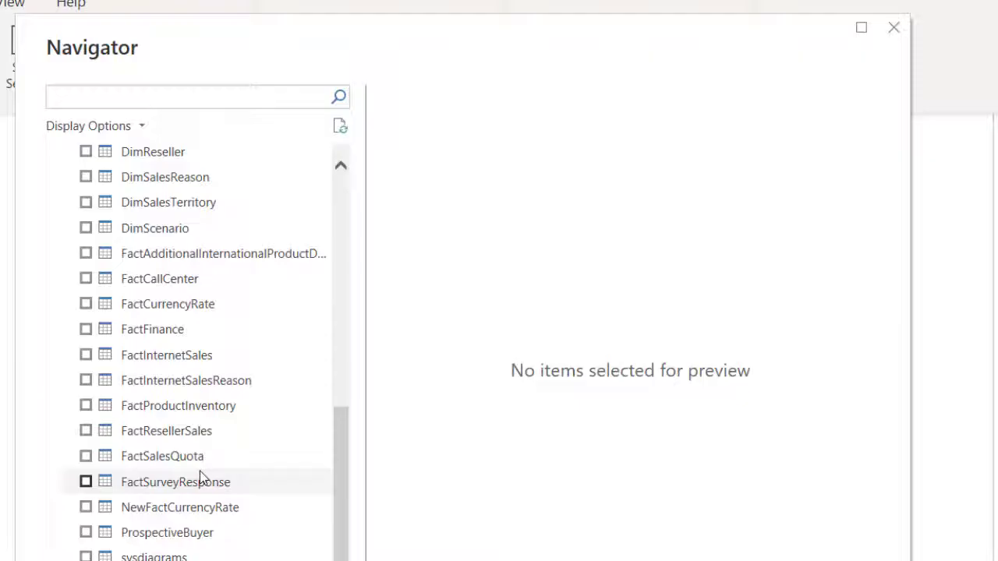
{"action": "scroll", "coordinate": [200, 474], "scroll_direction": "up", "scroll_amount": 3}
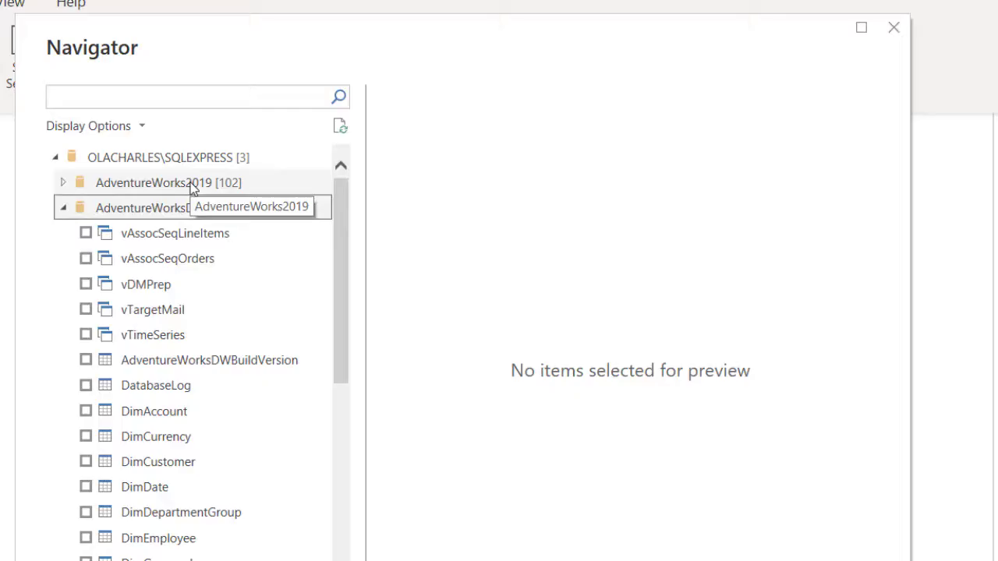
{"action": "left_click", "coordinate": [63, 207]}
Expand Practice, revisit AdventureWorks2019, and leave AdventureWorksDW2019 expanded
{"action": "left_click", "coordinate": [66, 236]}
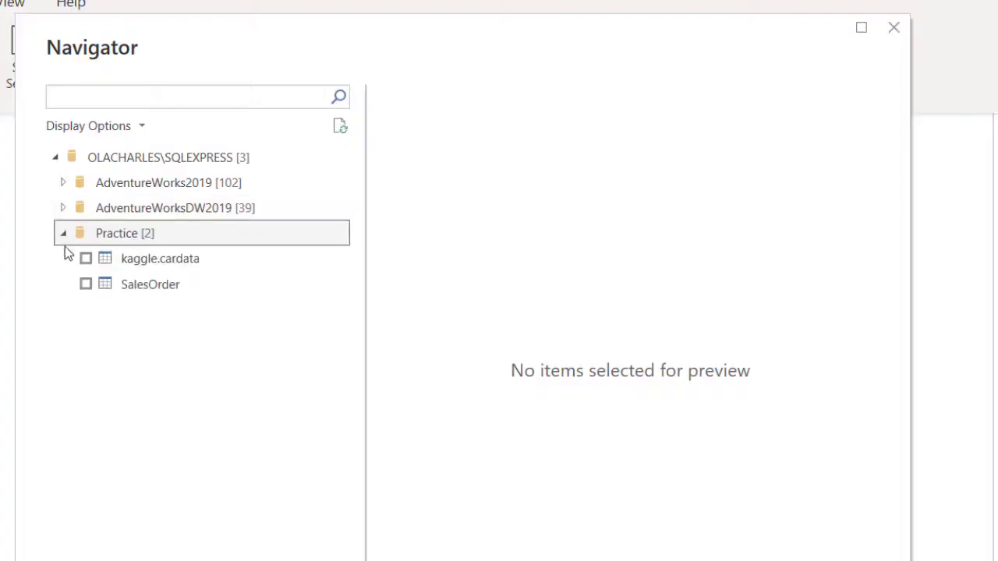
{"action": "left_click", "coordinate": [64, 185]}
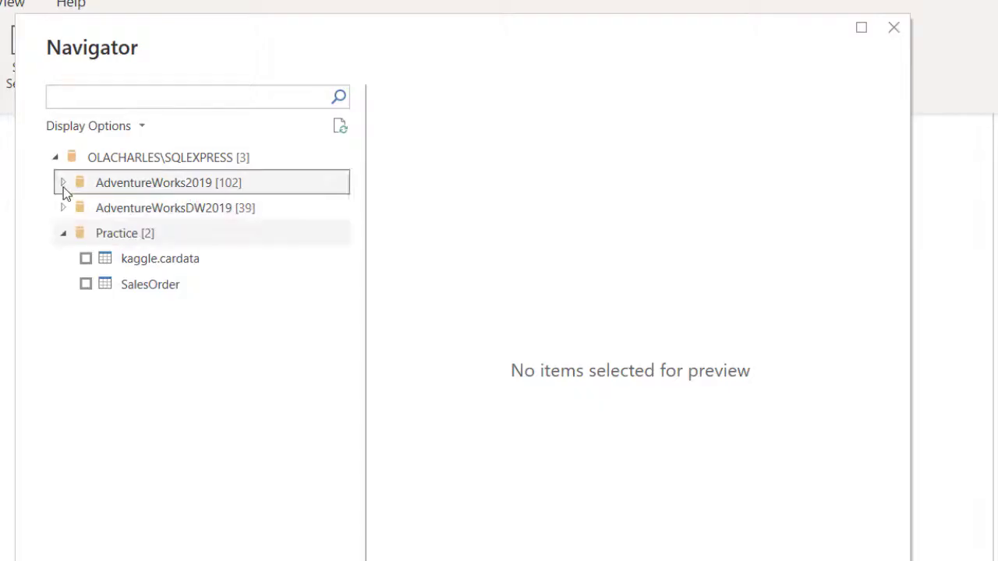
{"action": "scroll", "coordinate": [156, 451], "scroll_direction": "down", "scroll_amount": 2}
{"action": "scroll", "coordinate": [155, 446], "scroll_direction": "up", "scroll_amount": 10}
{"action": "scroll", "coordinate": [156, 448], "scroll_direction": "down", "scroll_amount": 3}
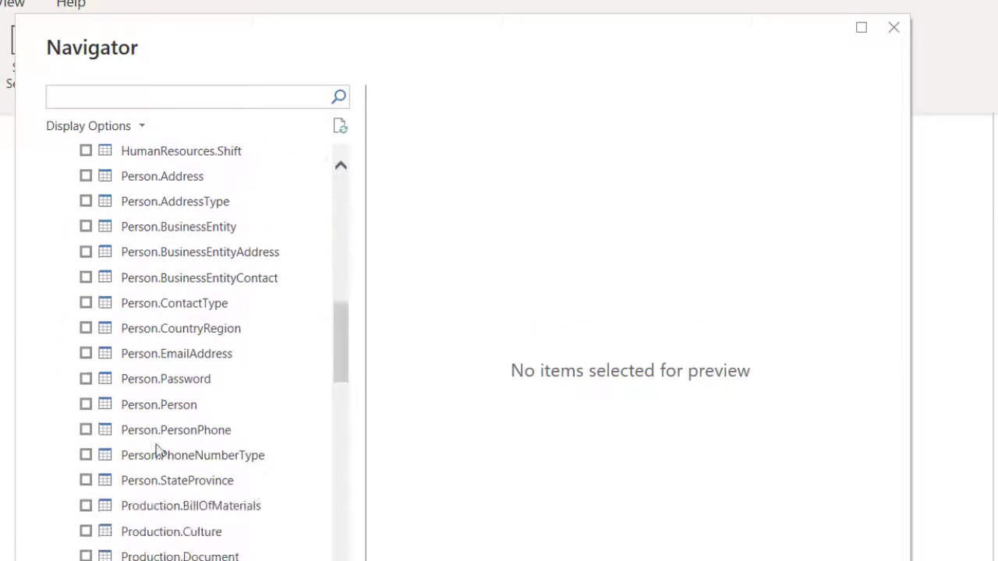
{"action": "scroll", "coordinate": [152, 322], "scroll_direction": "up", "scroll_amount": 3}
{"action": "scroll", "coordinate": [152, 322], "scroll_direction": "up", "scroll_amount": 8}
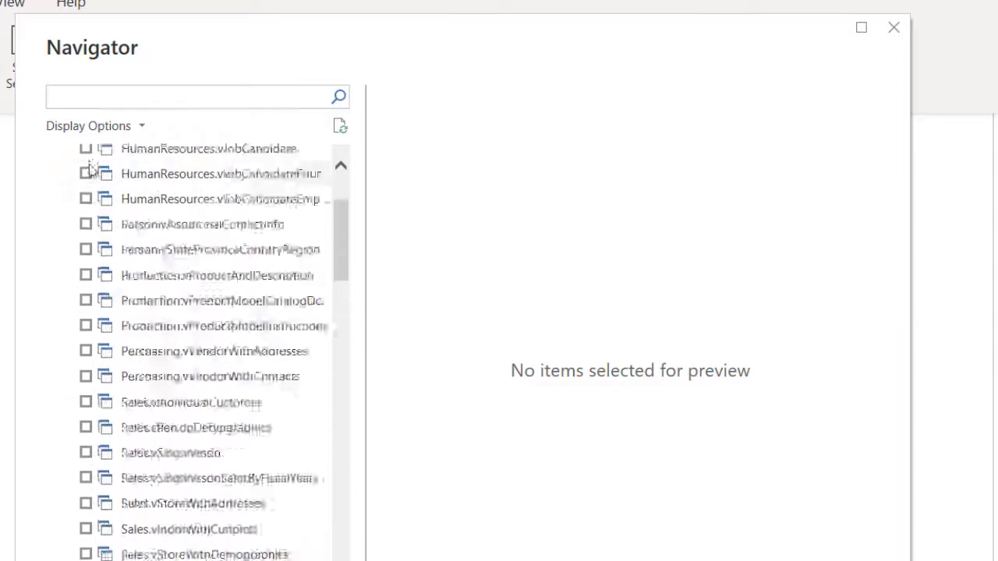
{"action": "left_click", "coordinate": [63, 183]}
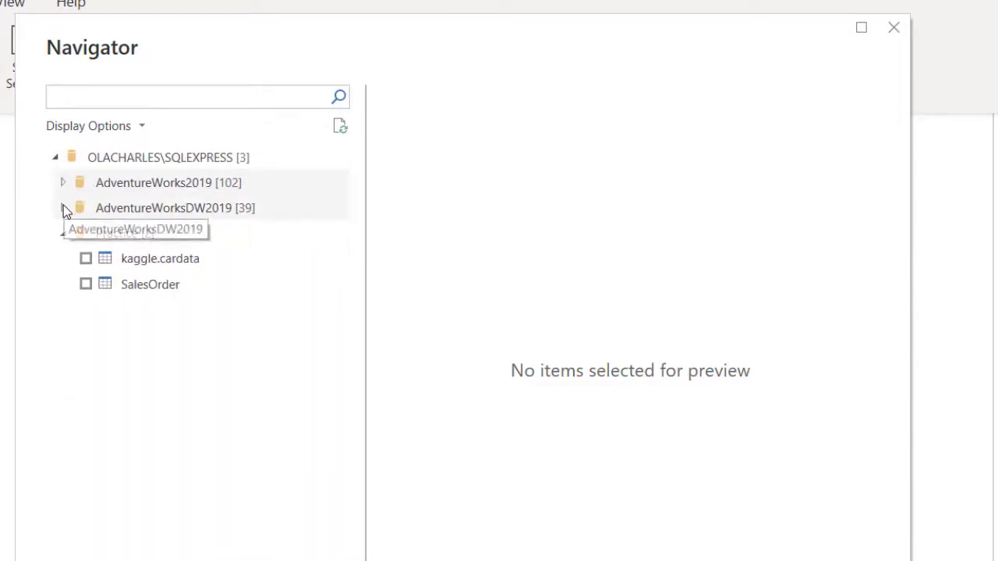
{"action": "left_click", "coordinate": [63, 207]}
{"action": "scroll", "coordinate": [181, 472], "scroll_direction": "down", "scroll_amount": 1}
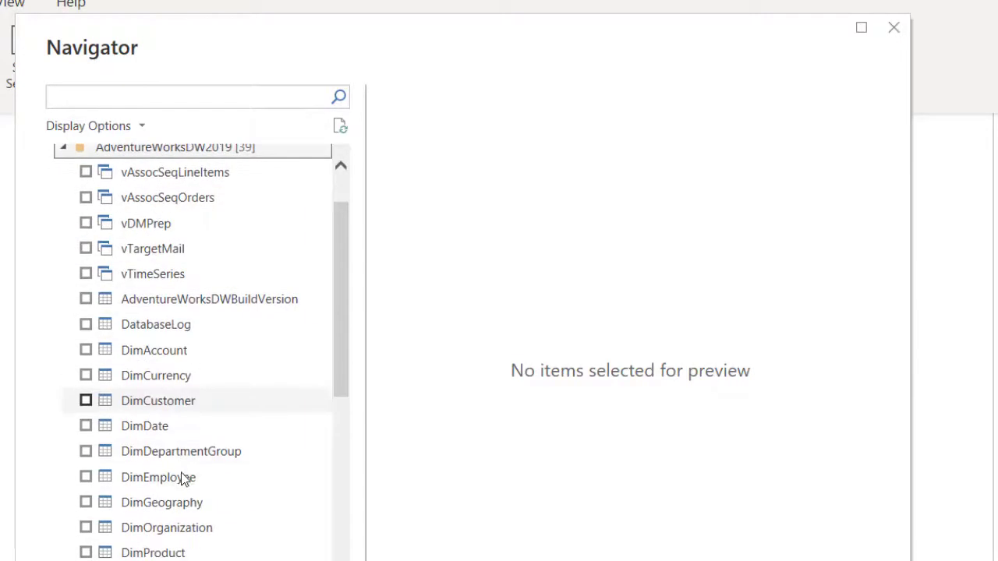
Tick DimCustomer, DimDate, DimEmployee, DimProduct and FactInternetSales for import
{"action": "left_click", "coordinate": [85, 401]}
{"action": "left_click", "coordinate": [85, 401]}
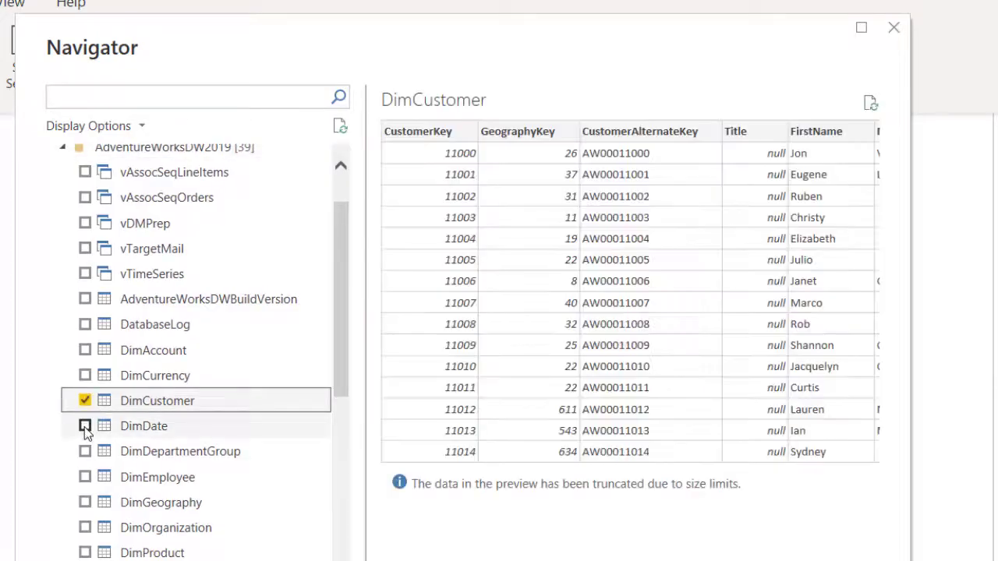
{"action": "left_click", "coordinate": [84, 427]}
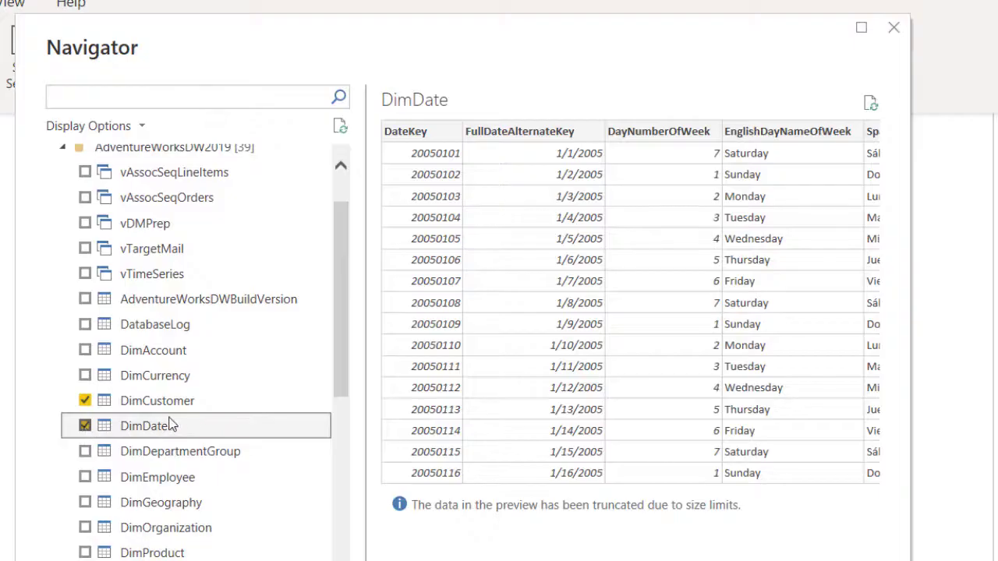
{"action": "left_click", "coordinate": [85, 476]}
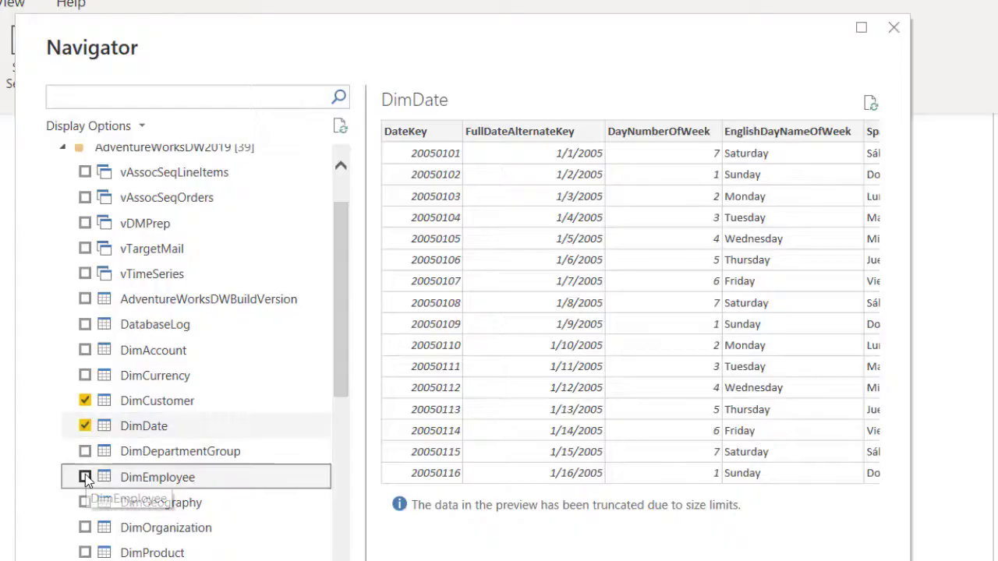
{"action": "left_click", "coordinate": [85, 553]}
{"action": "scroll", "coordinate": [180, 538], "scroll_direction": "down", "scroll_amount": 3}
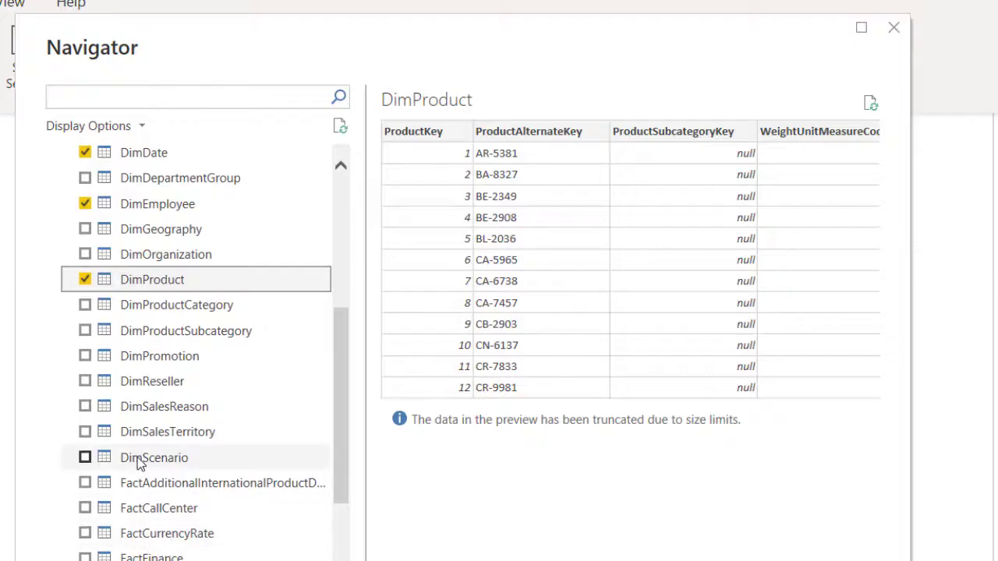
{"action": "scroll", "coordinate": [148, 466], "scroll_direction": "down", "scroll_amount": 1}
{"action": "scroll", "coordinate": [139, 464], "scroll_direction": "down", "scroll_amount": 1}
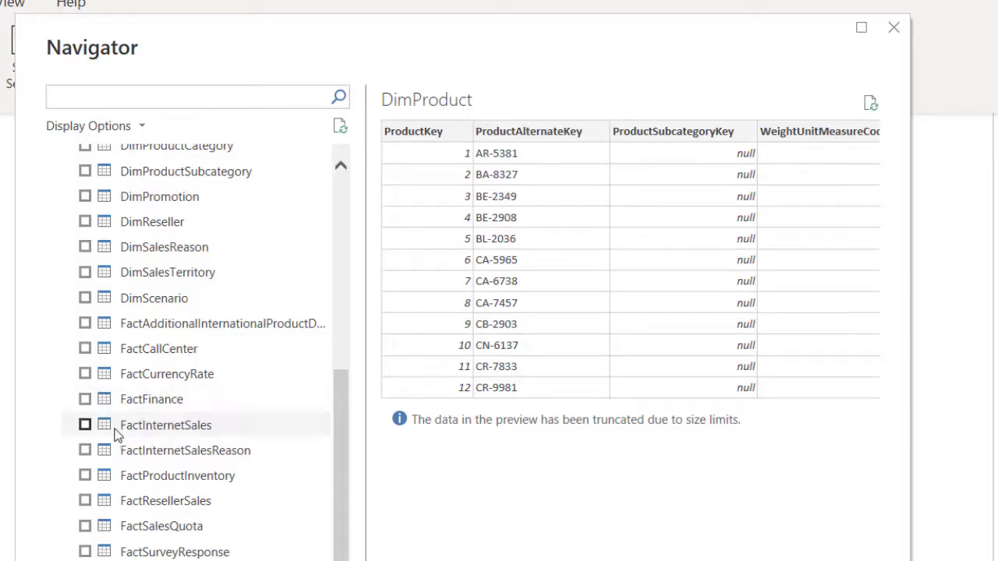
{"action": "left_click", "coordinate": [86, 425]}
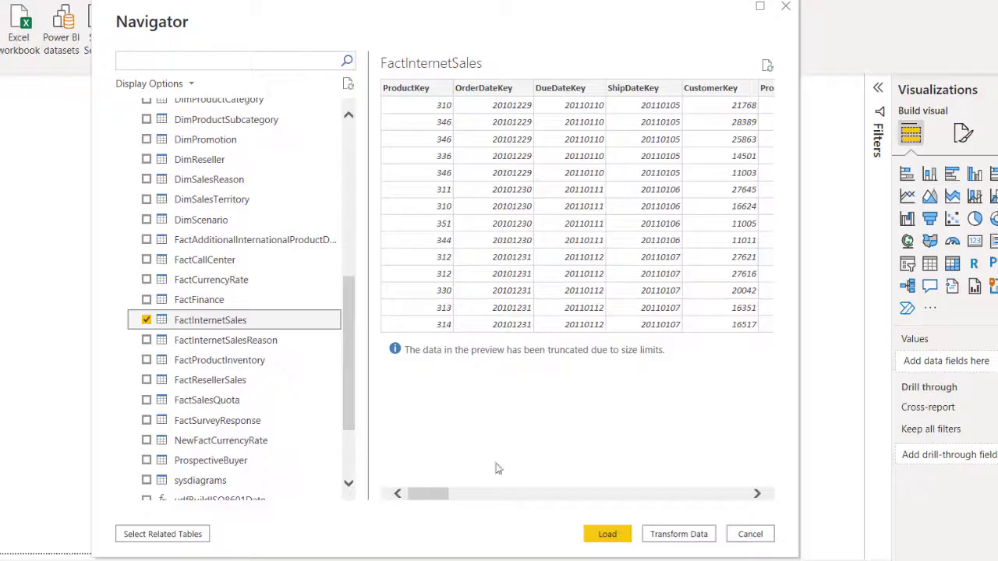
Open the five tables in Power Query Editor and Close & Apply them
{"action": "left_click", "coordinate": [679, 537]}
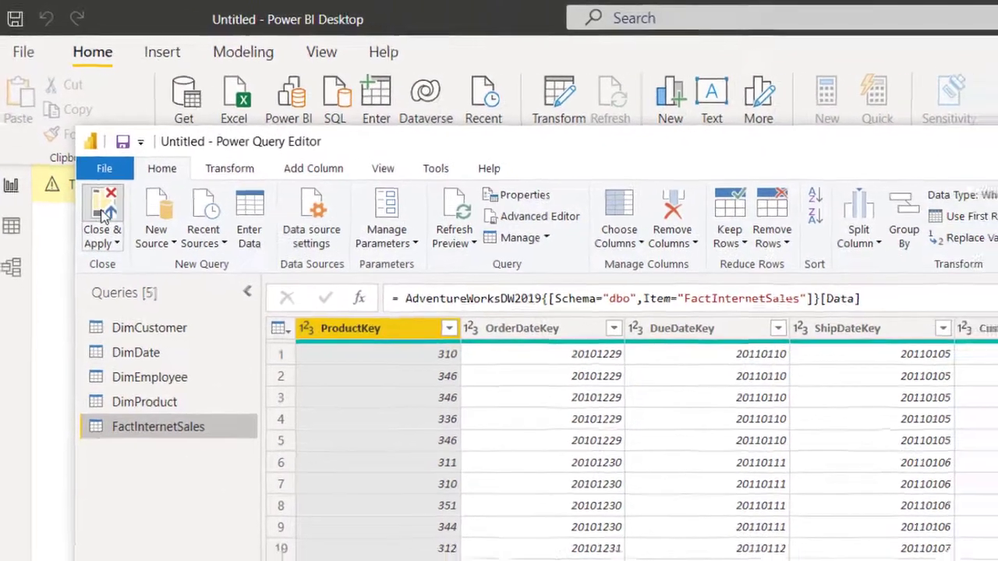
{"action": "left_click", "coordinate": [119, 225]}
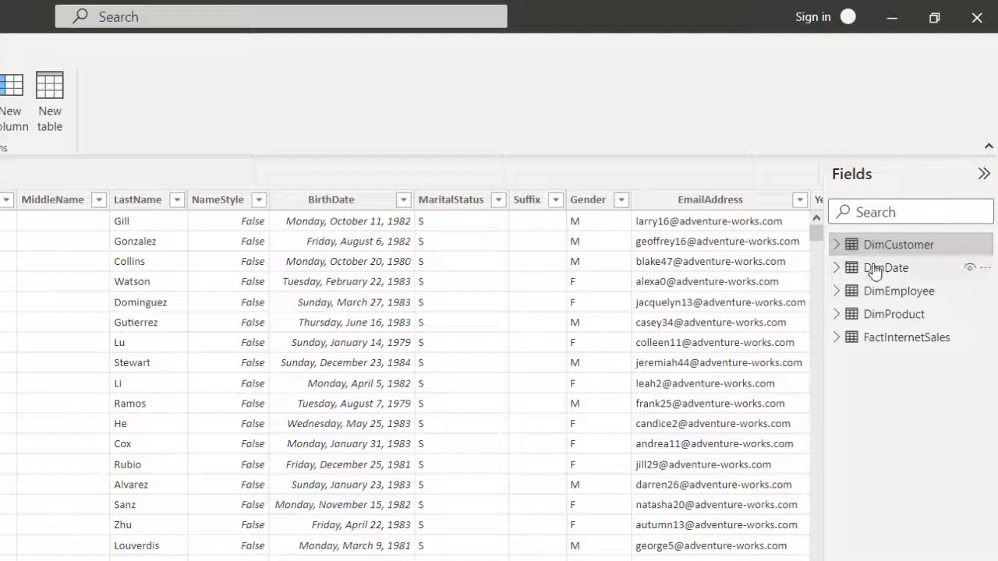
Inspect the DimDate, DimEmployee, DimProduct and FactInternetSales rows in Data view
{"action": "left_click", "coordinate": [877, 272]}
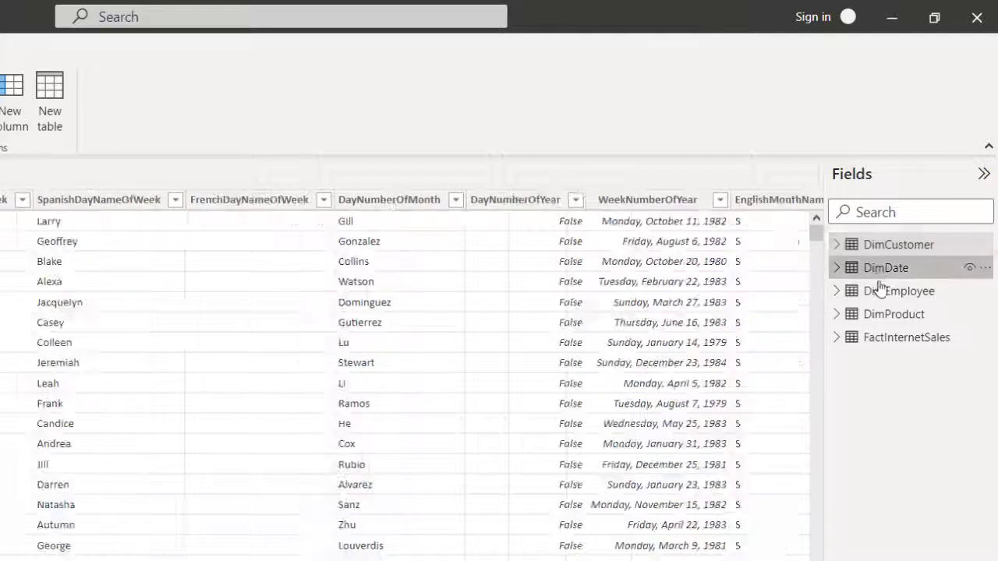
{"action": "left_click", "coordinate": [881, 290]}
{"action": "left_click", "coordinate": [883, 314]}
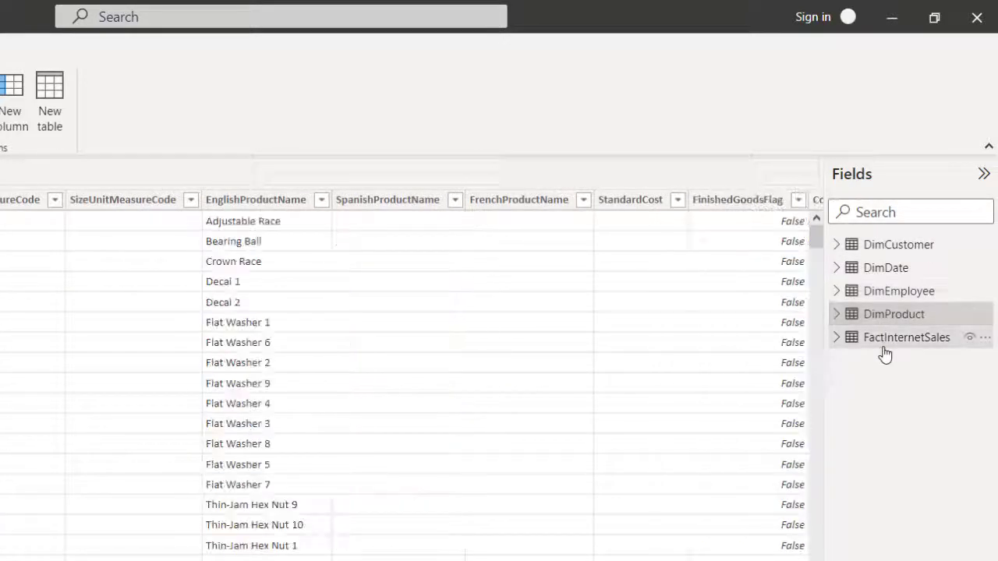
{"action": "left_click", "coordinate": [886, 343]}
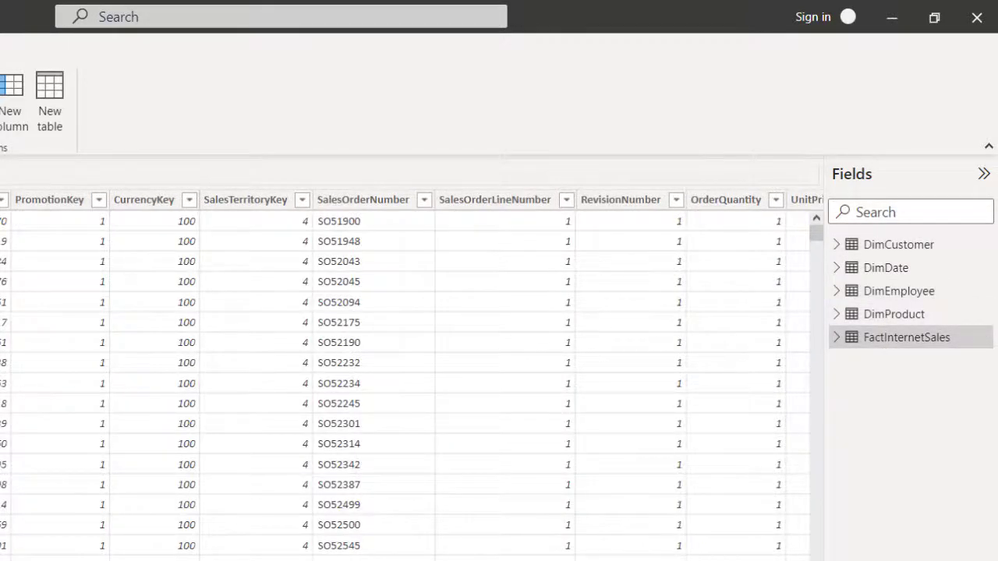